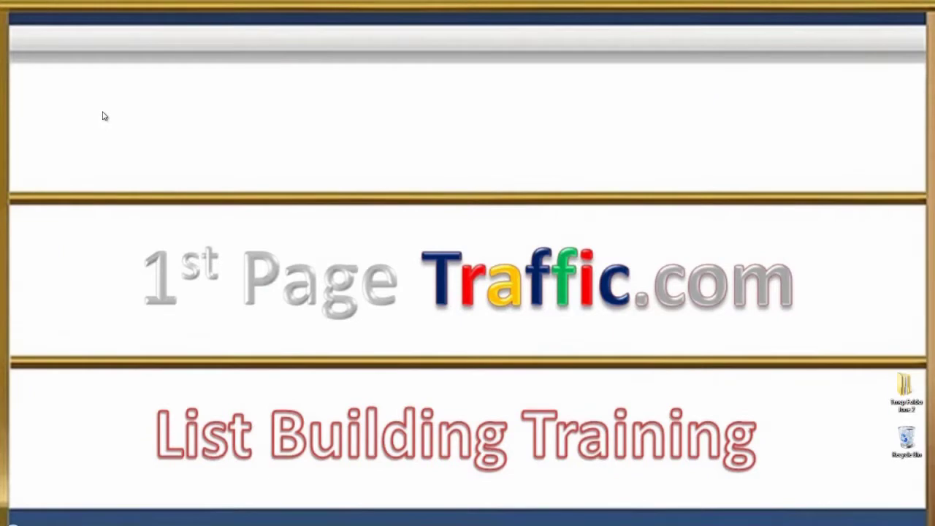
- Make a new desktop folder named '1st Page Traffic Downloads' and open it
right_click(104, 116)
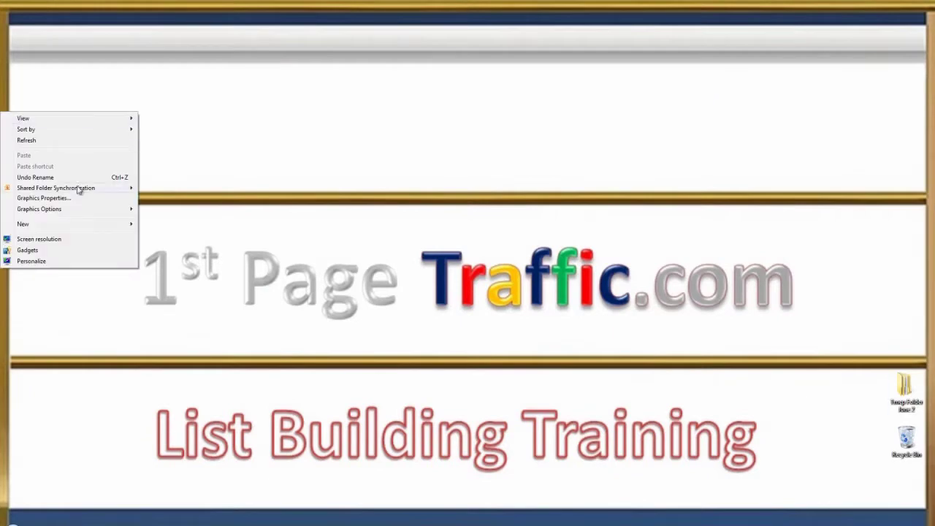
mouse_move(43, 225)
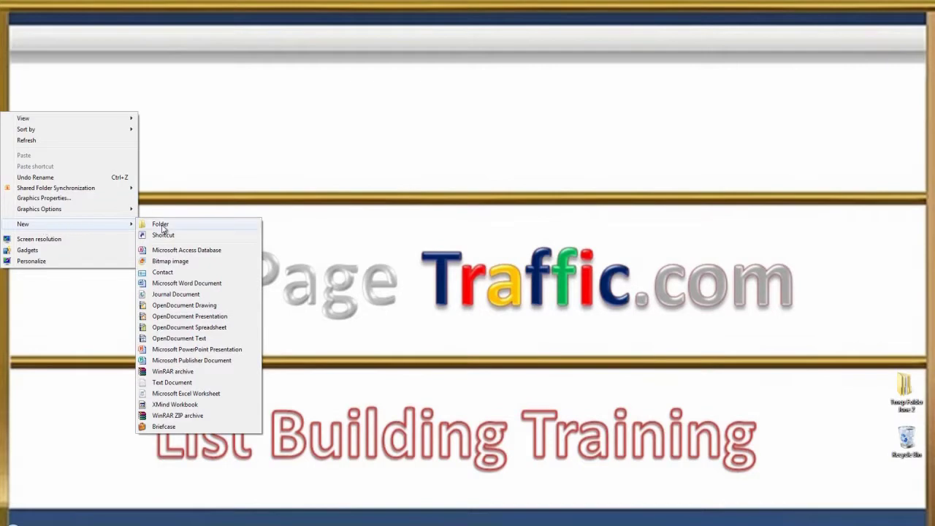
click(160, 225)
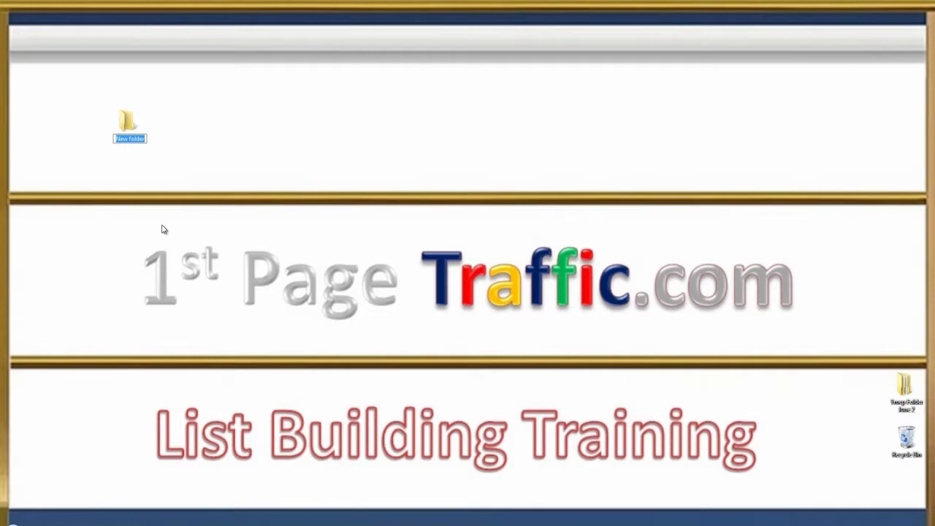
text(1st Page Traffic Downloads)
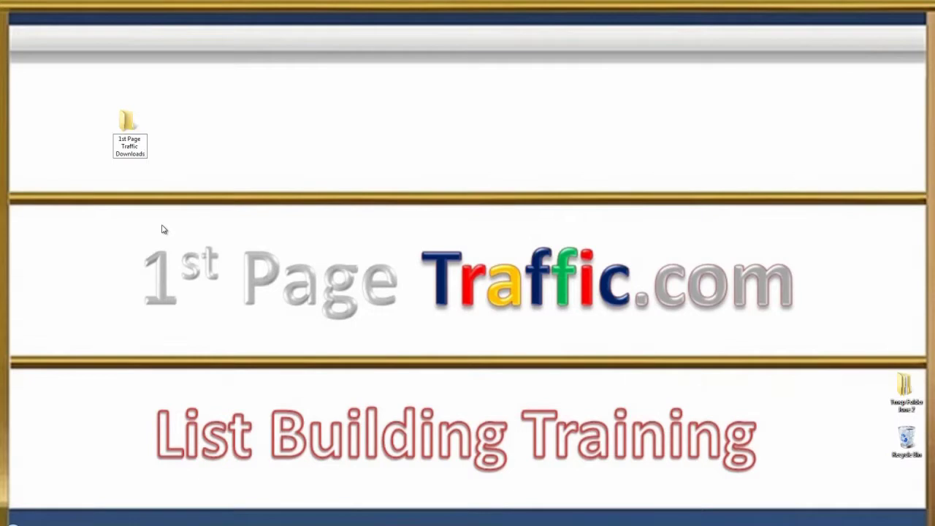
key(Return)
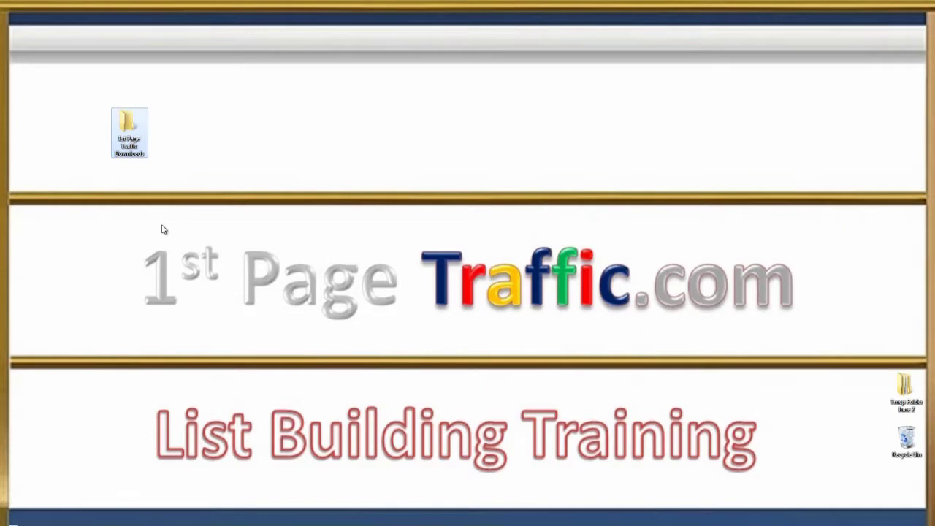
double_click(129, 125)
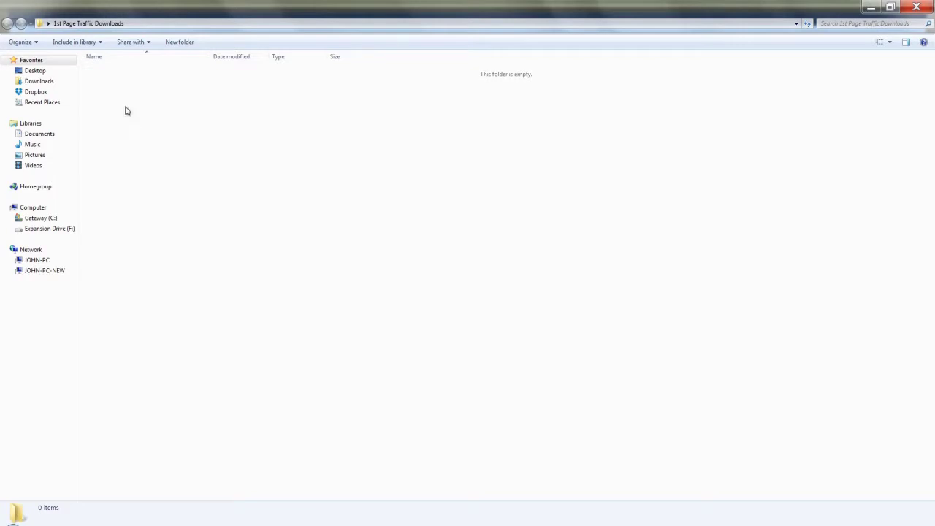
- Add subfolders '50 1st Page Traffic JPG Background Images' and '1100 PNG Images'
right_click(127, 111)
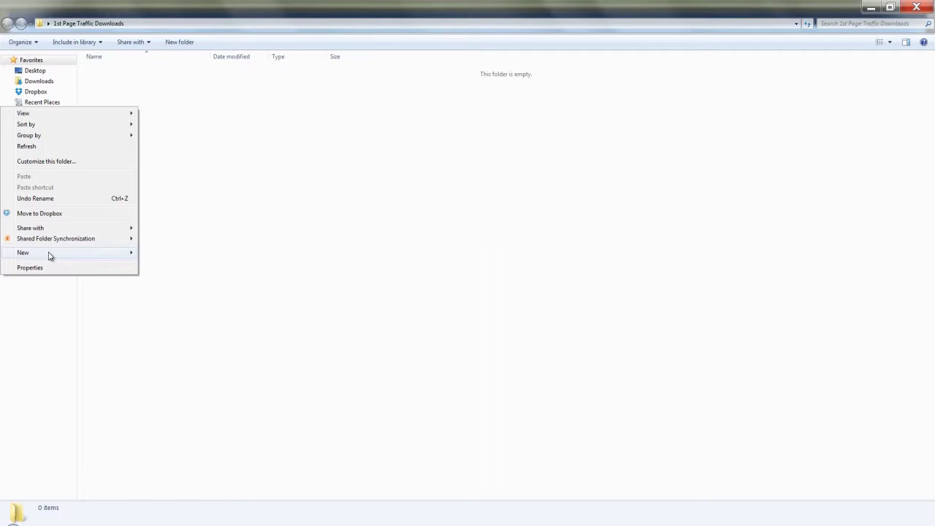
mouse_move(51, 256)
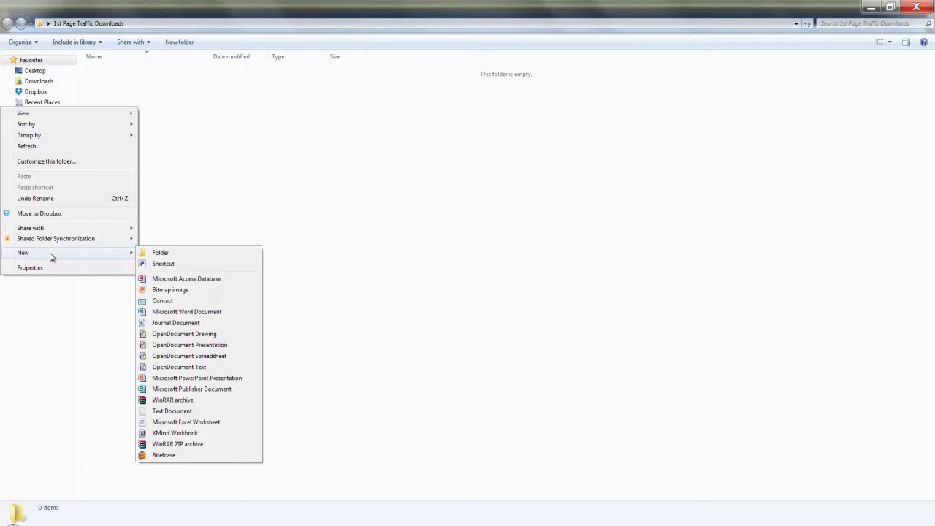
click(160, 253)
text(50 1st Page Traffic JPG Background Images)
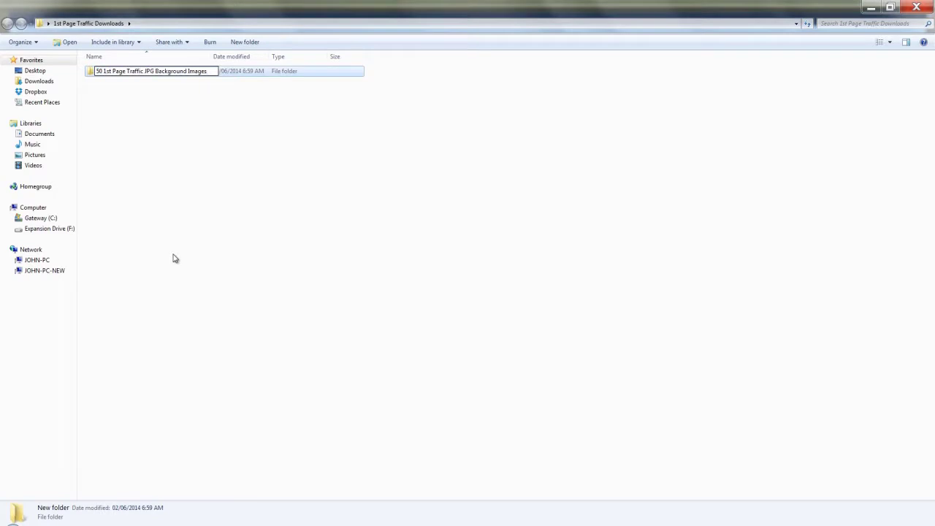
click(113, 120)
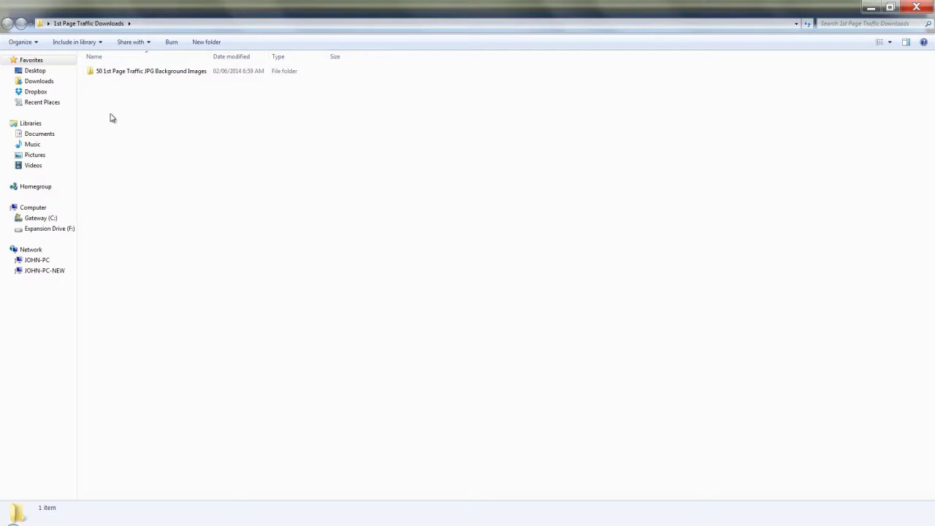
right_click(111, 117)
mouse_move(44, 266)
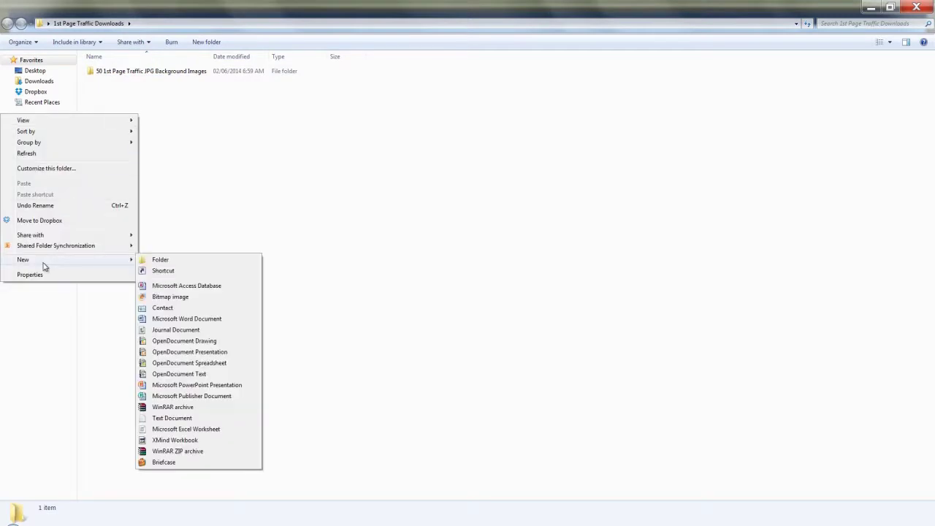
click(149, 261)
text(1100 PNG Images)
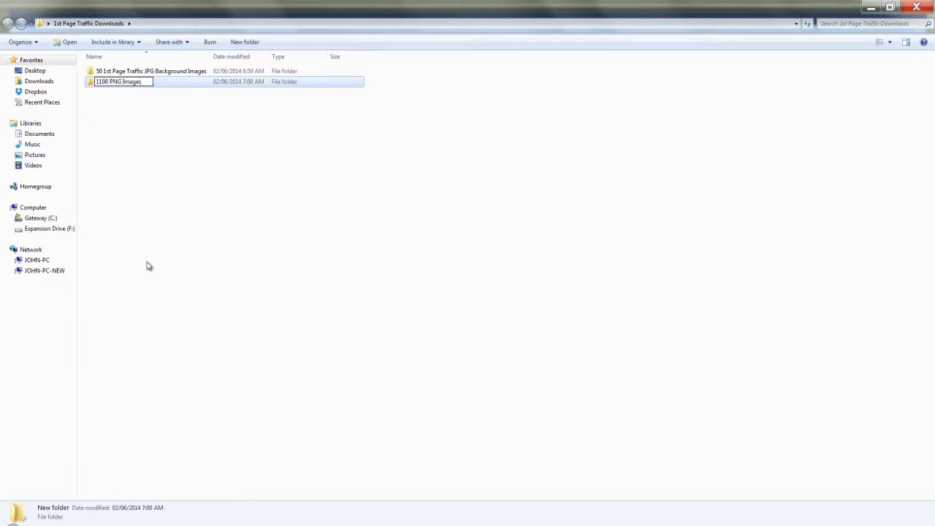
click(103, 127)
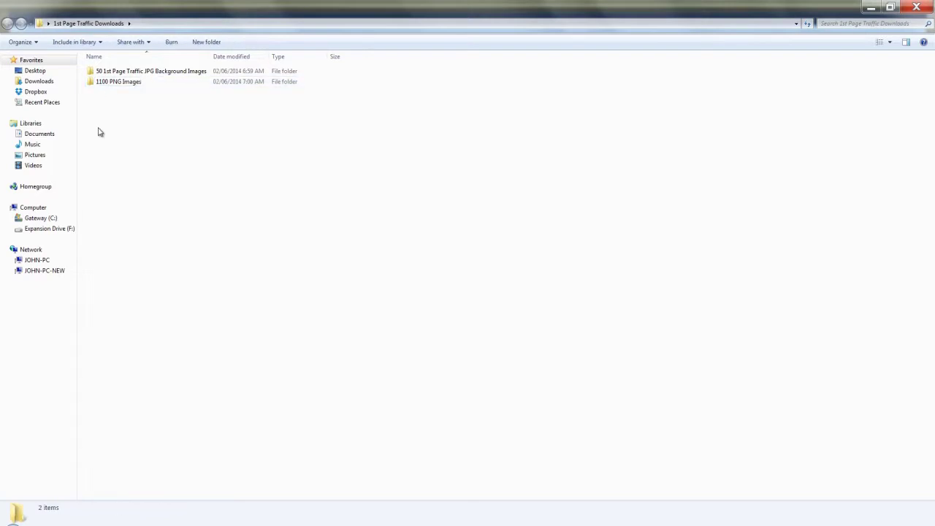
- Add subfolders 'WP Optins Elite Background Images' and 'Royalty Free Music Tracks', then return to Firefox
right_click(100, 132)
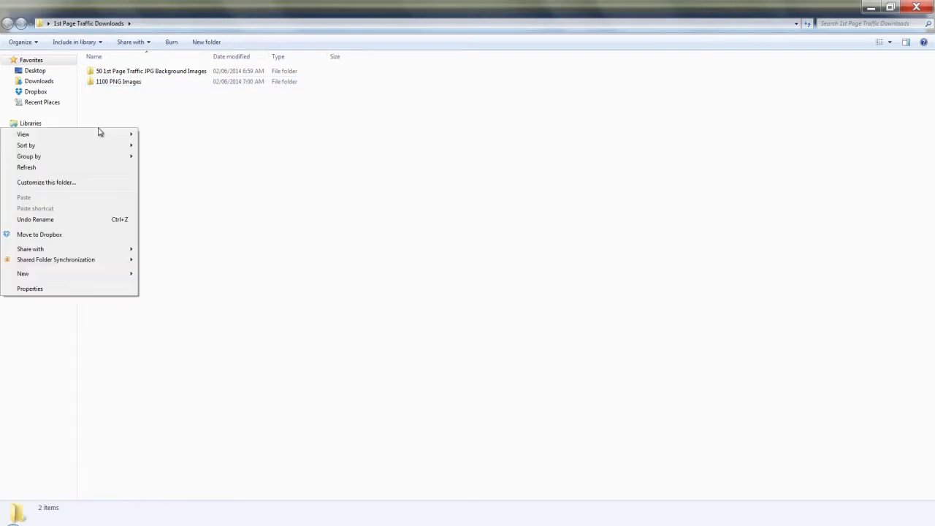
mouse_move(46, 273)
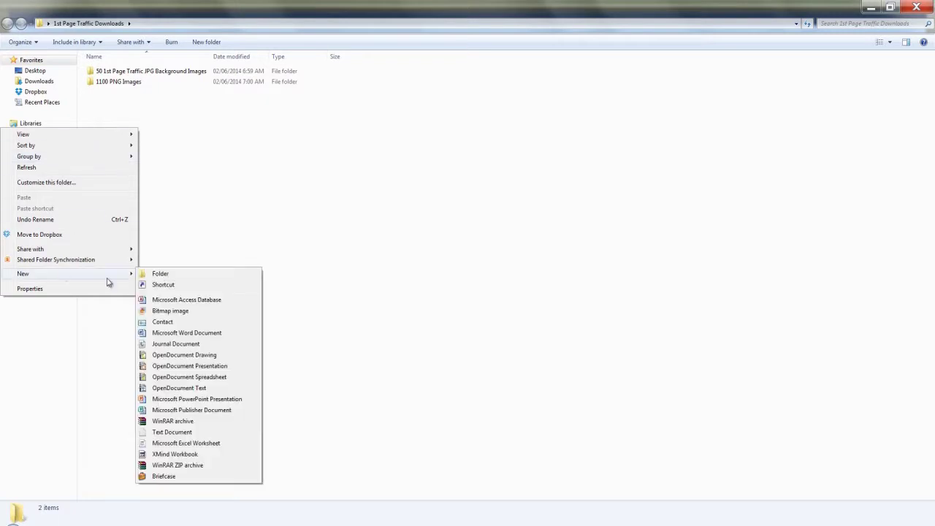
click(162, 274)
text(WP Optins Elite Background Images)
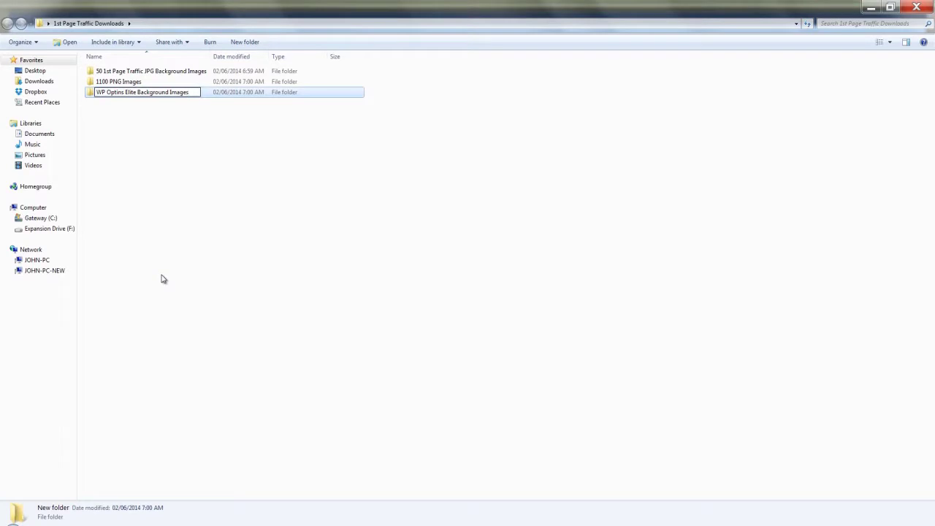
key(Return)
click(111, 161)
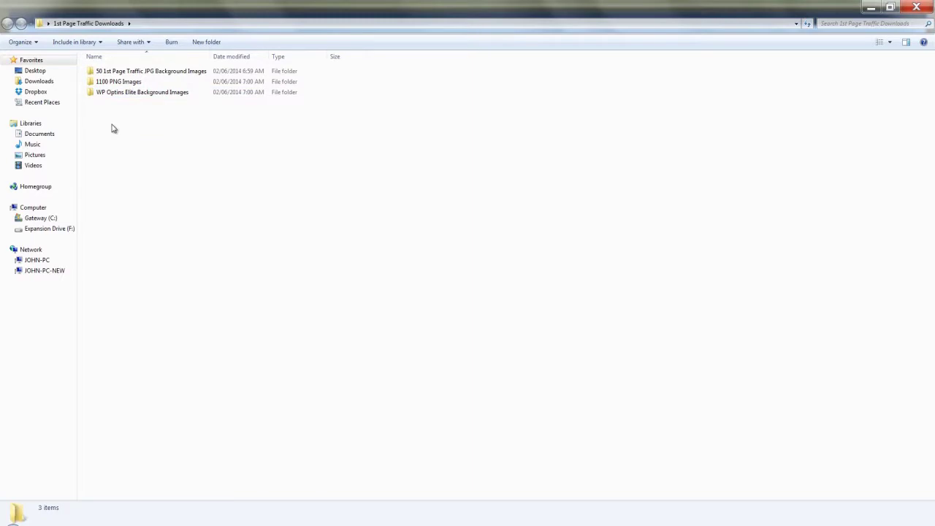
right_click(114, 129)
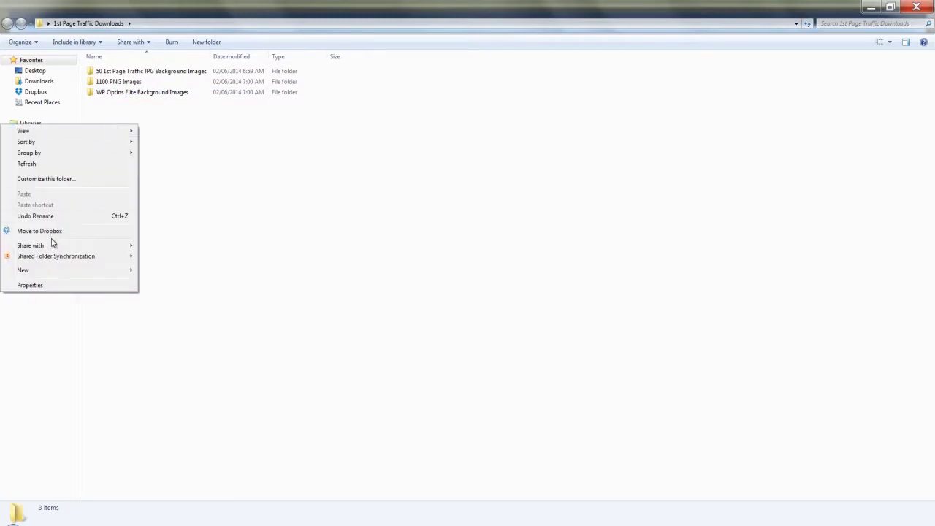
click(37, 271)
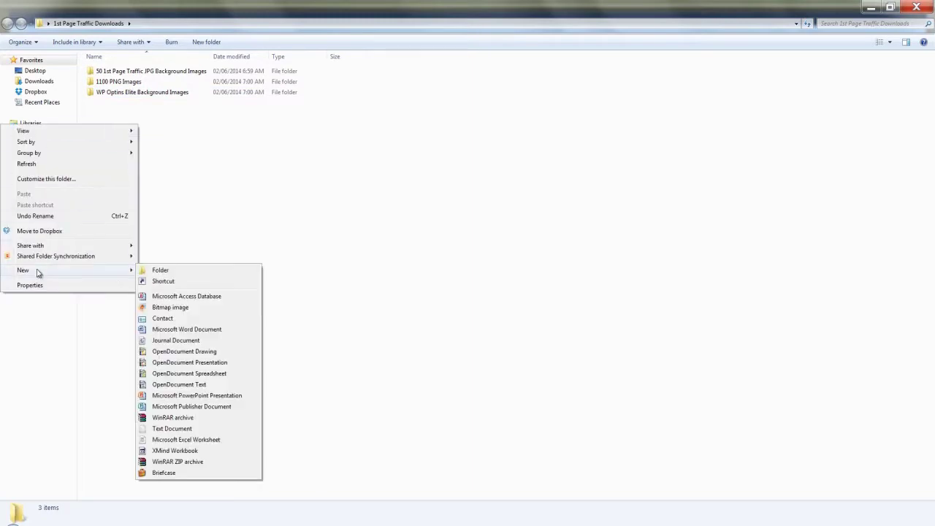
click(183, 272)
text(Royalty Free Music Tracks)
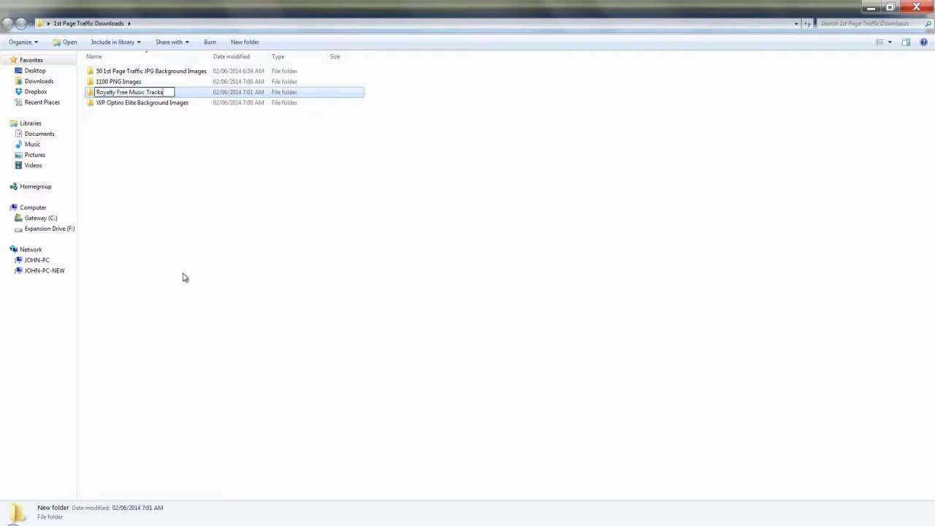
click(146, 153)
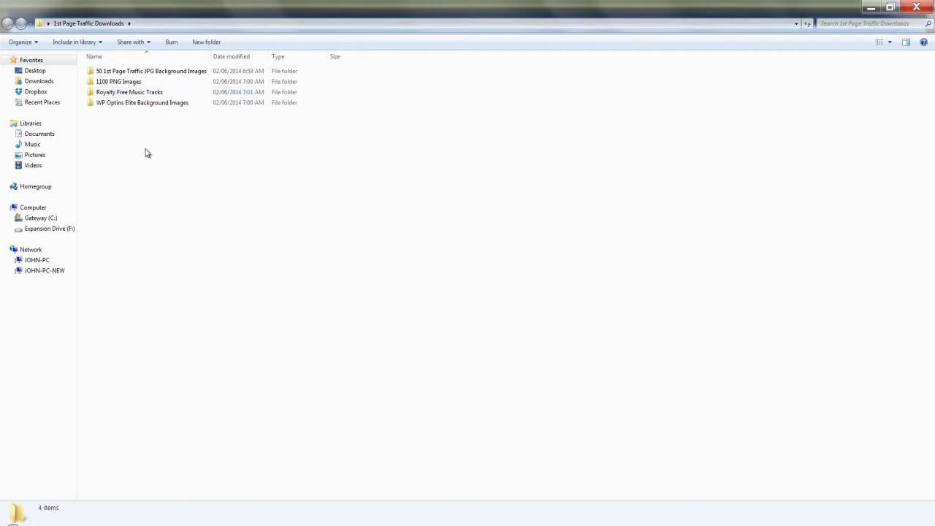
key(alt+Tab)
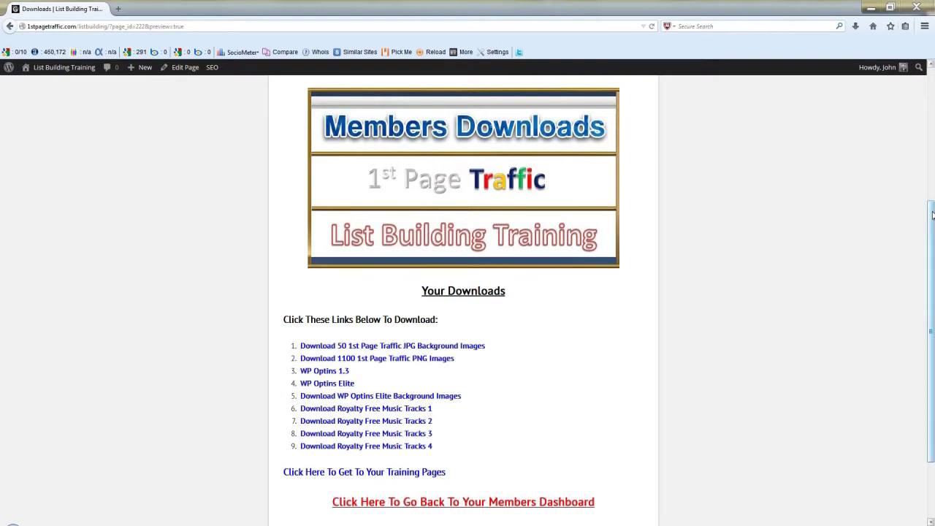
- Save the 2.9 MB 50-Background-Images.zip from the first download link
drag(932, 214, 933, 256)
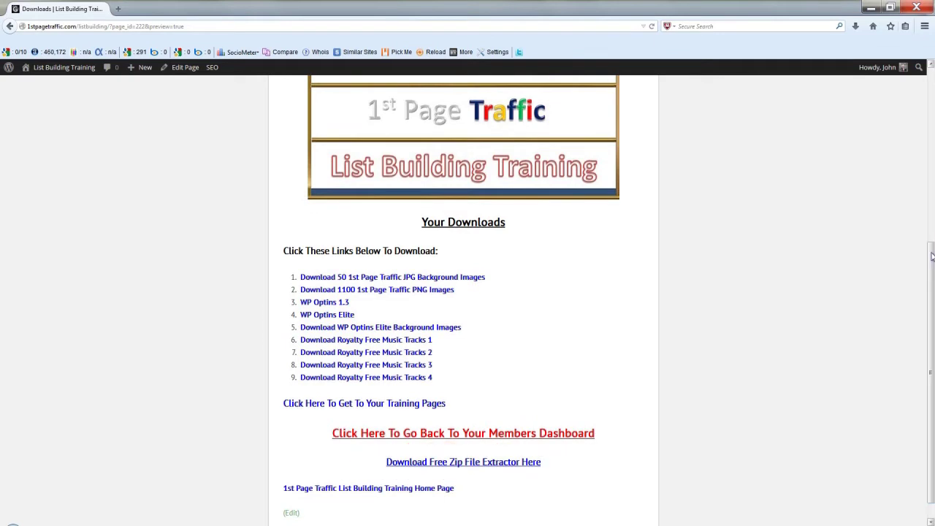
click(471, 279)
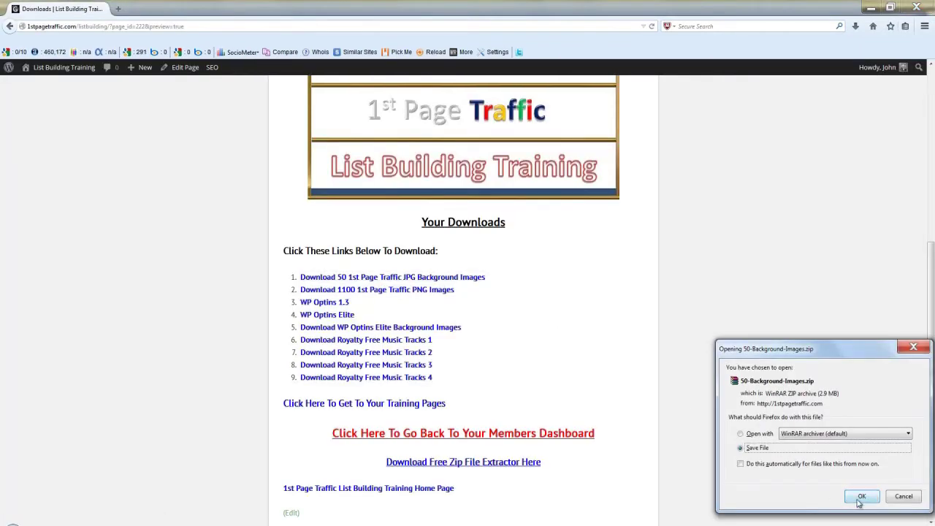
click(861, 496)
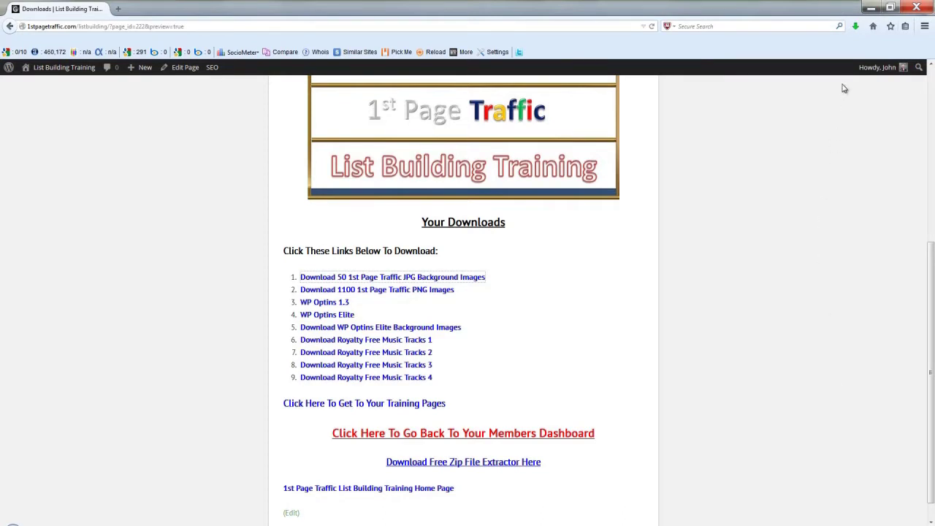
- Drag 50-Background-Images.zip from Firefox's downloads Library onto the desktop, then close the Library
click(856, 27)
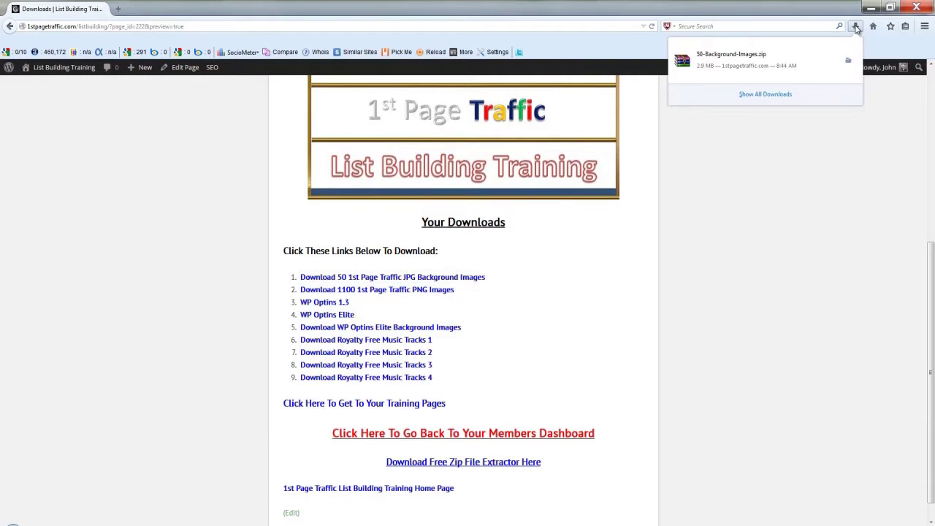
click(774, 96)
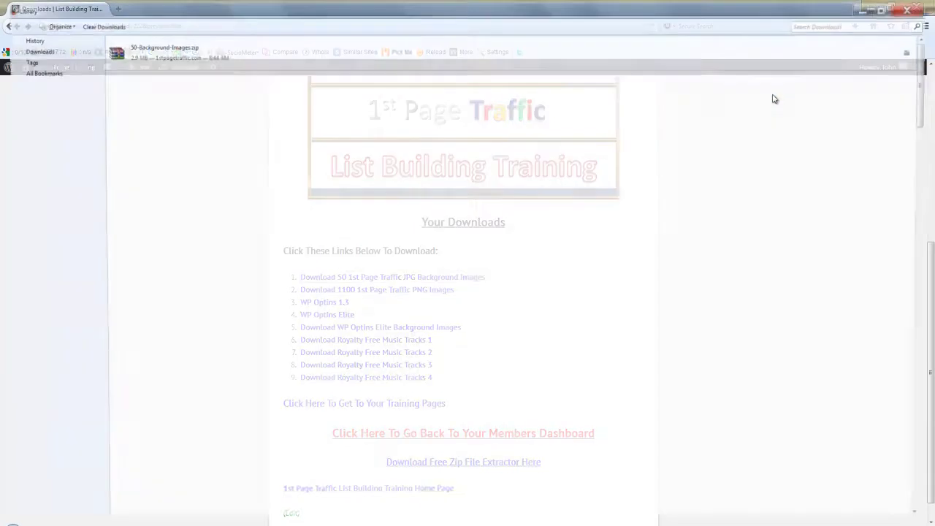
click(889, 9)
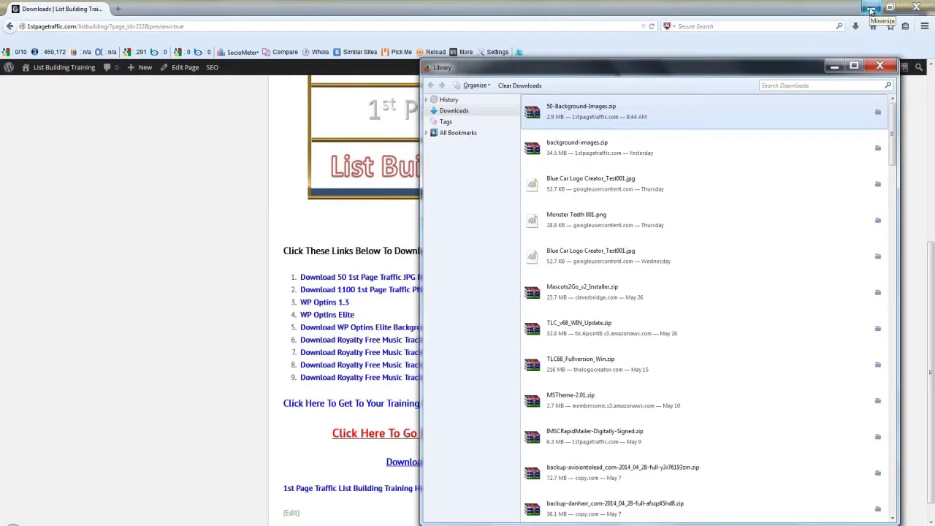
click(869, 10)
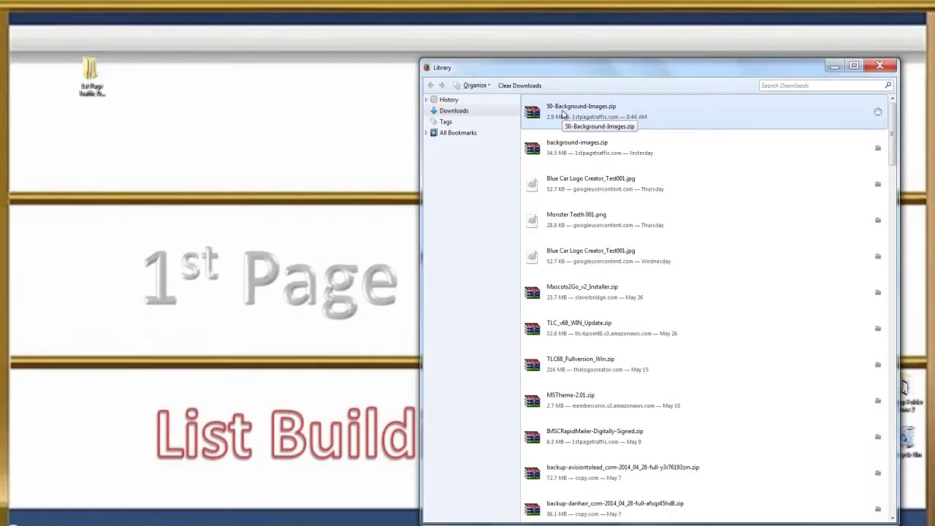
drag(562, 111, 200, 101)
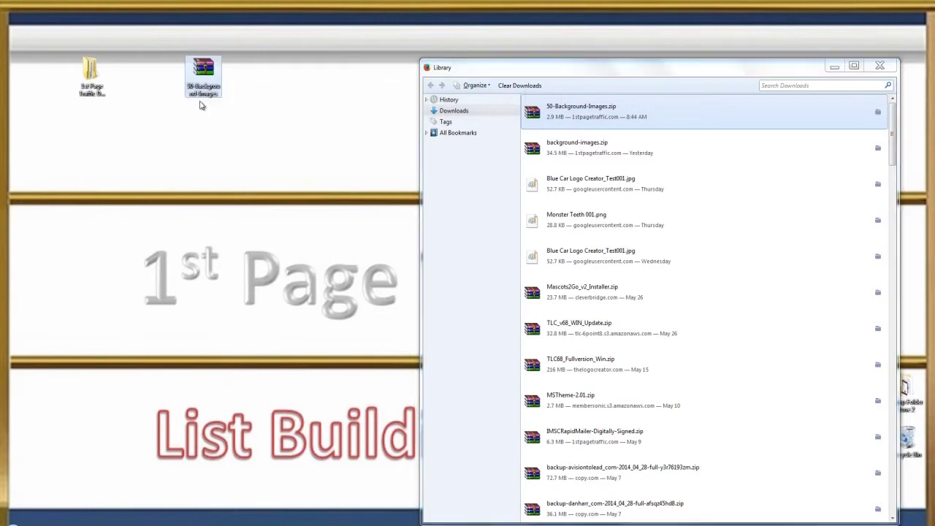
click(879, 65)
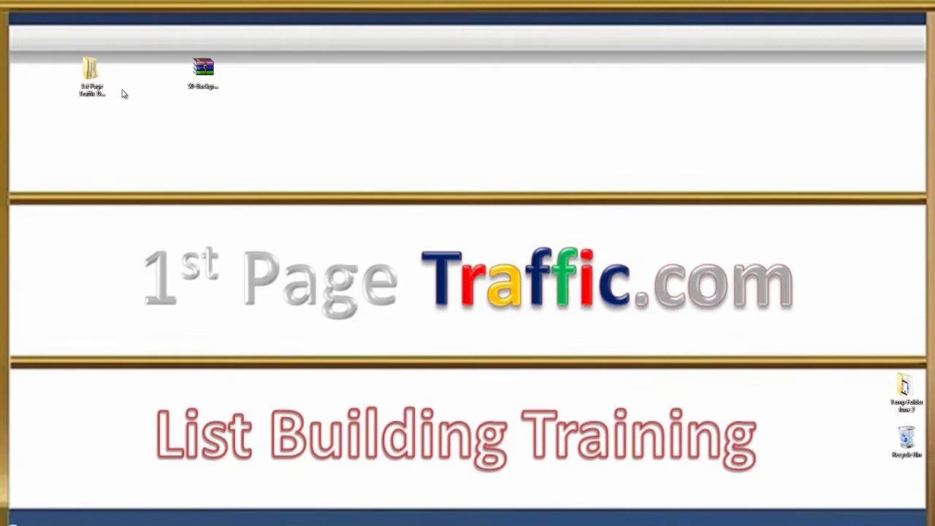
- Move the desktop zip into '50 1st Page Traffic JPG Background Images', extract it there, and open the result
double_click(92, 73)
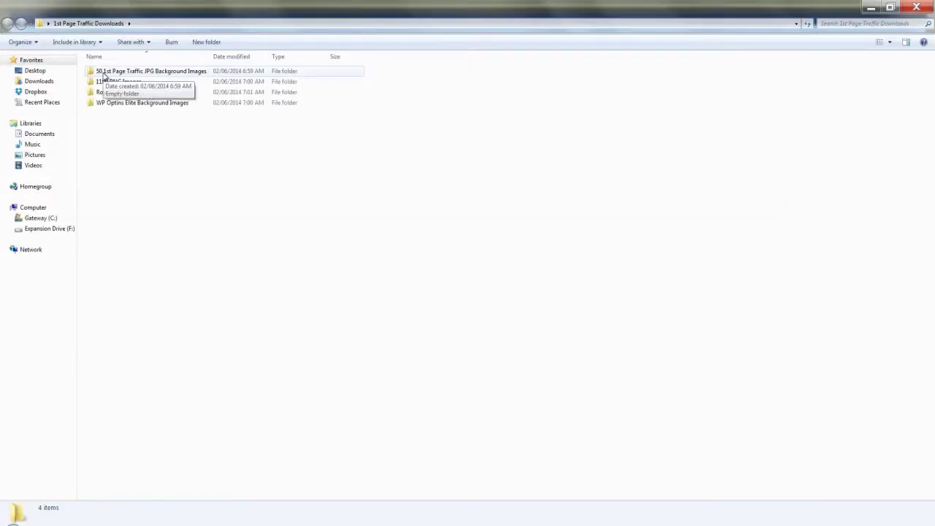
double_click(104, 76)
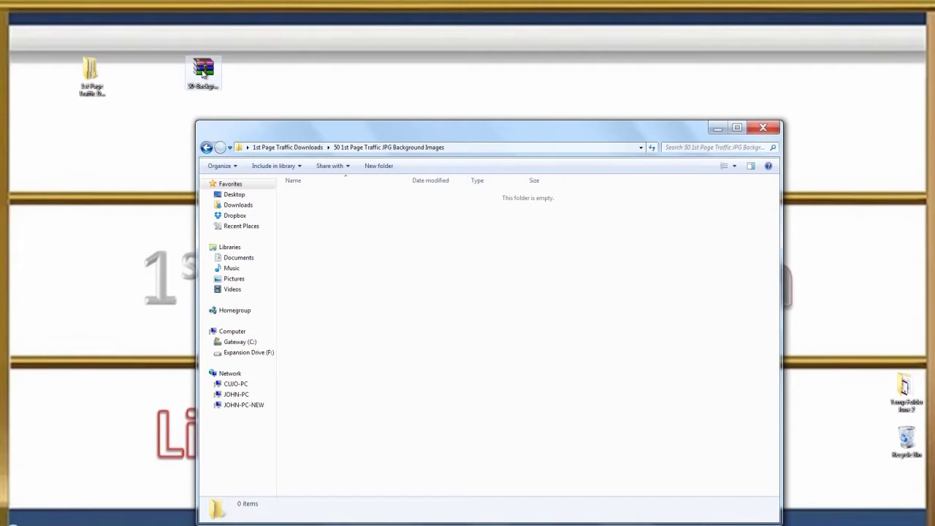
drag(203, 68, 347, 274)
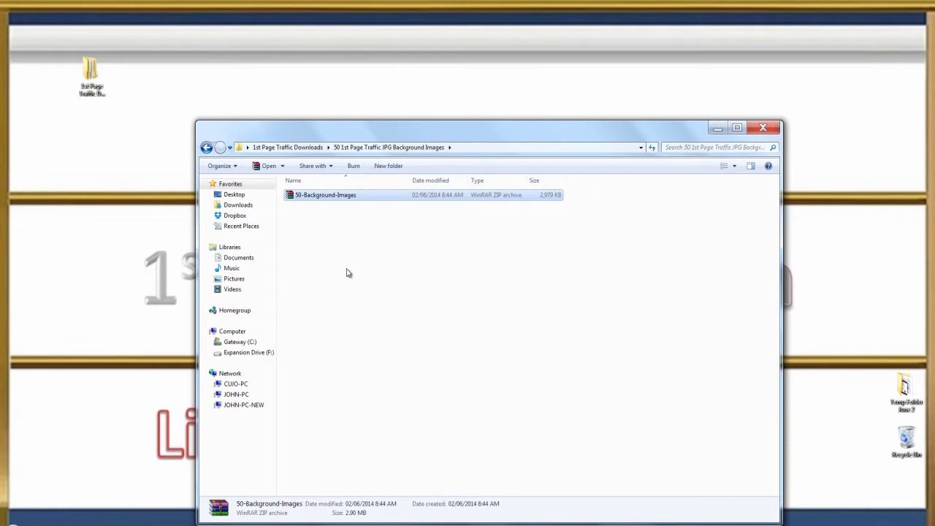
click(739, 130)
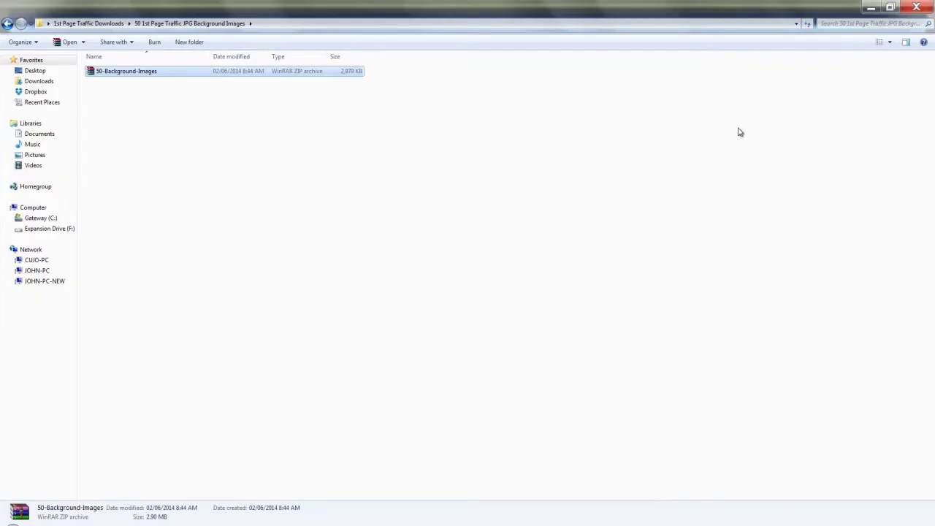
right_click(92, 73)
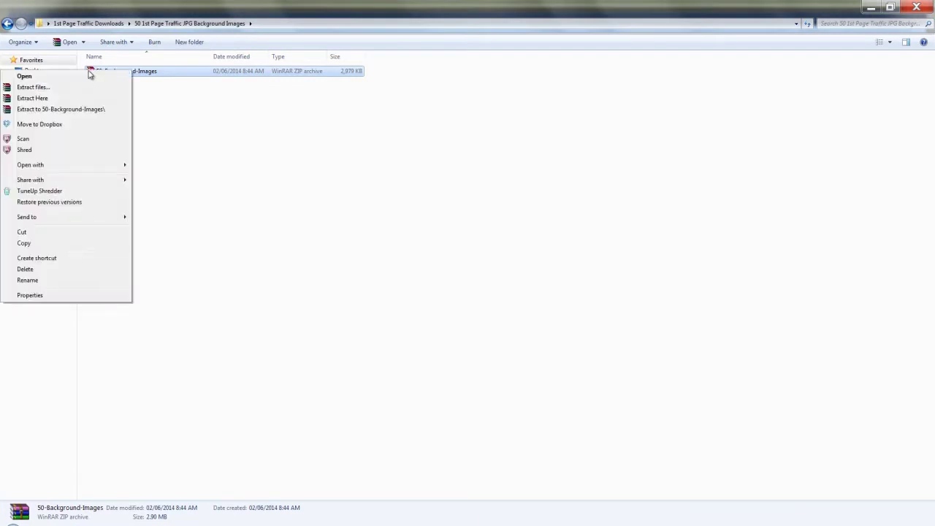
click(42, 100)
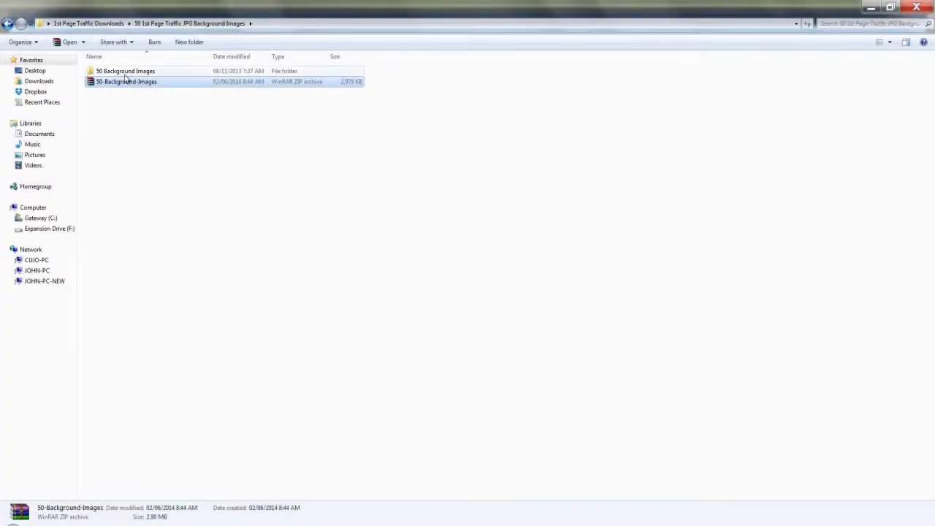
double_click(124, 74)
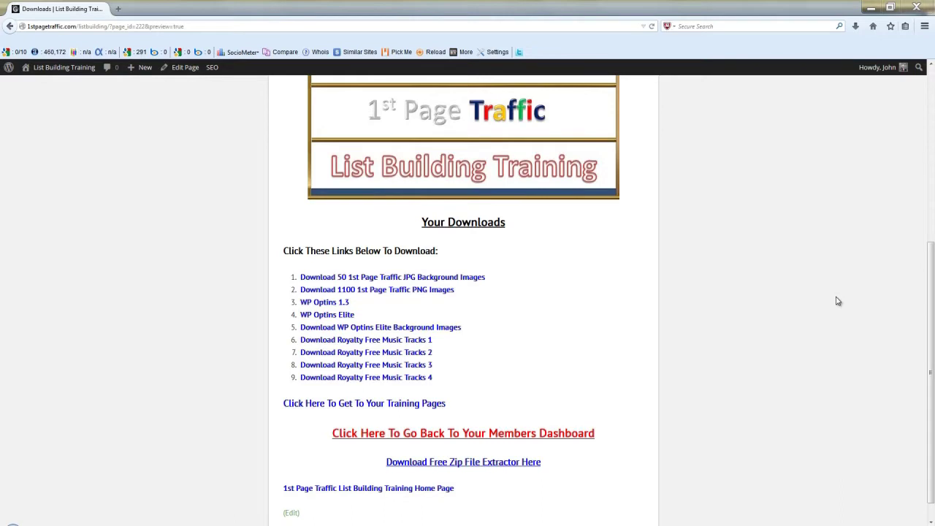
- Save 1100-Plus-Images-2014.zip from the second link and check its progress in the downloads Library
click(429, 292)
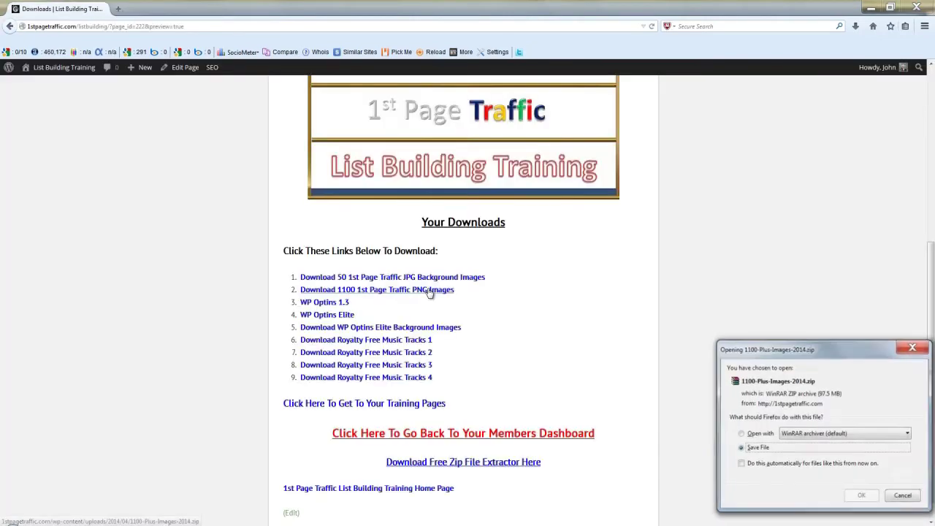
click(860, 497)
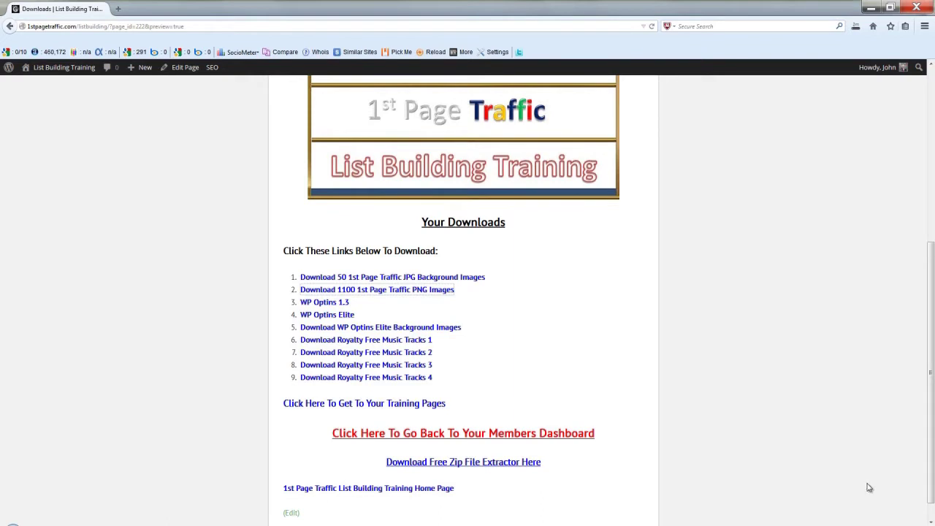
click(855, 30)
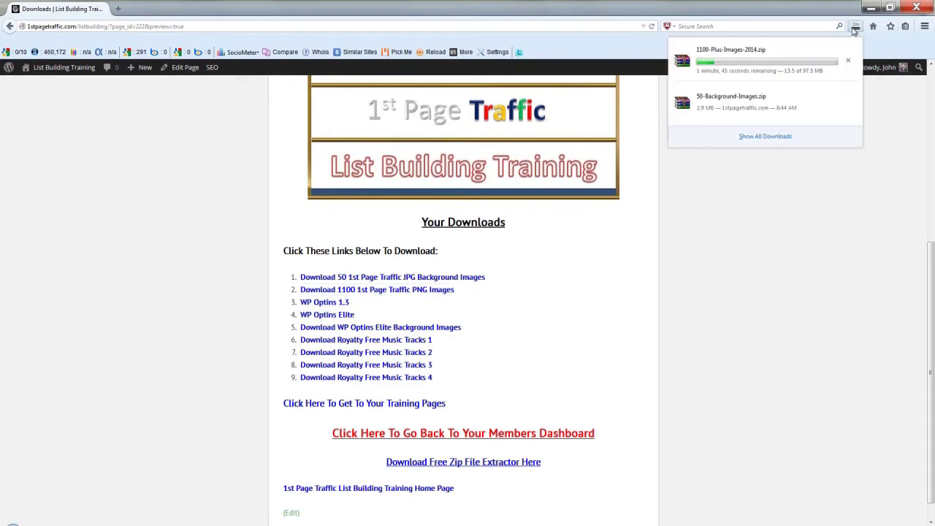
click(768, 137)
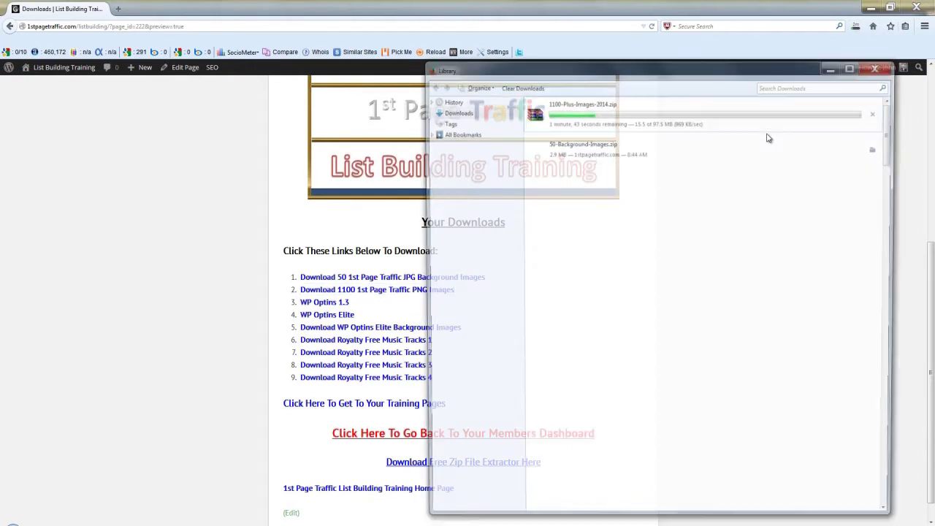
click(871, 10)
click(871, 11)
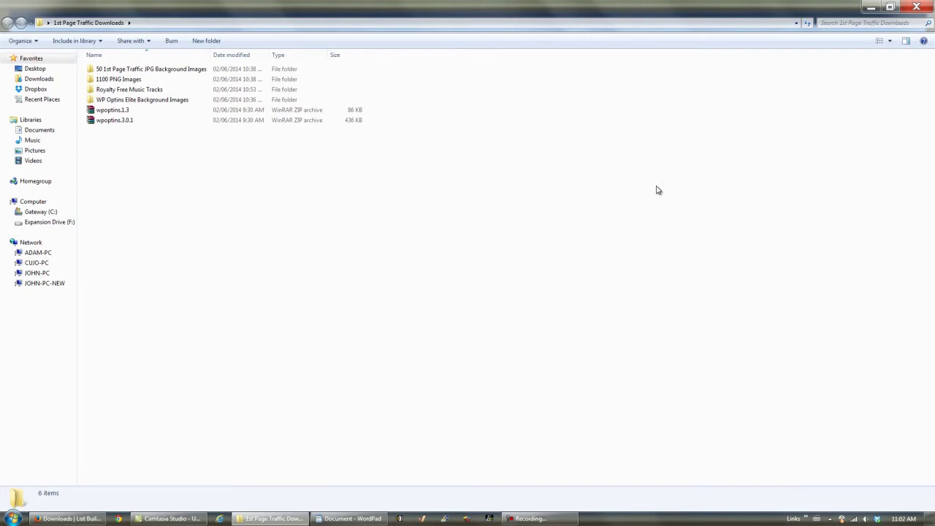
key(alt+Tab)
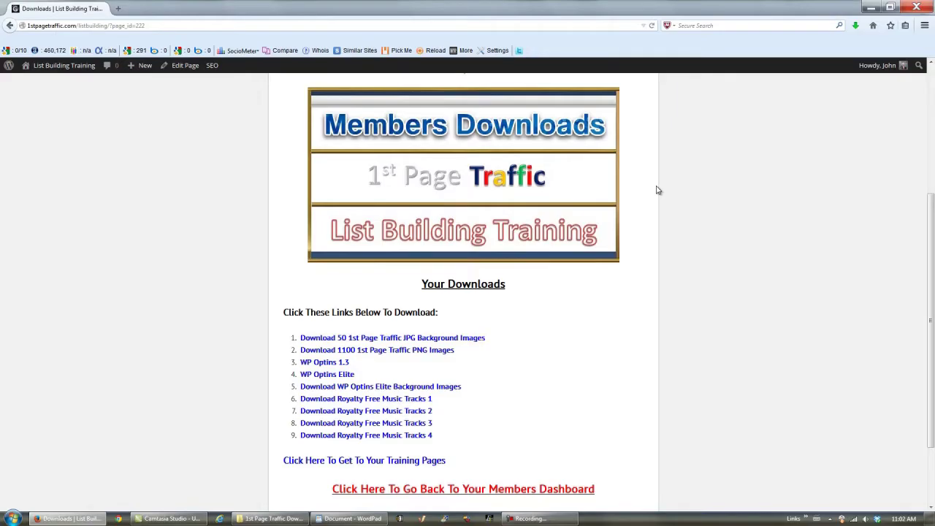